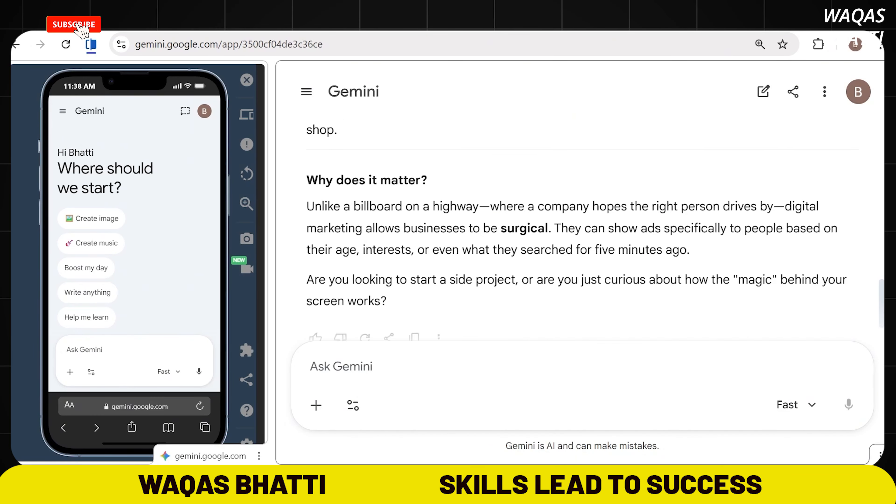
Request the digital marketing explanation in Urdu by sending the prompt "Tell URDU" in the same chat.
scroll(448, 277, up, 15)
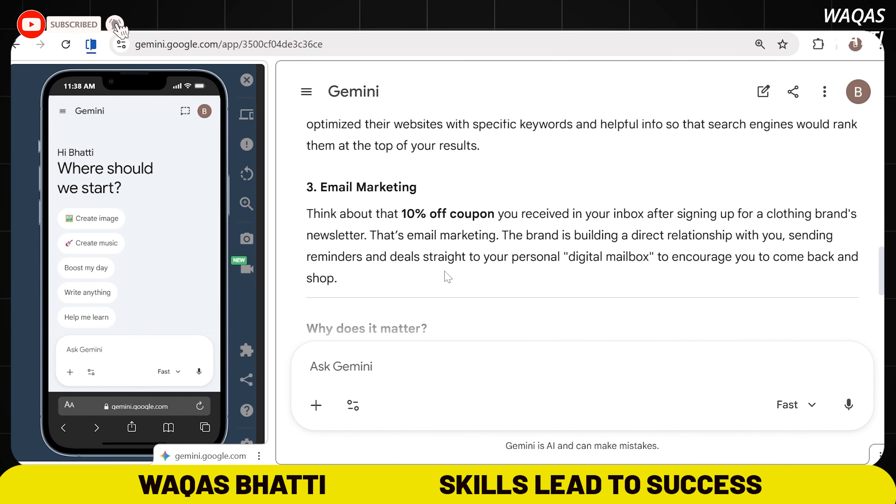
scroll(448, 278, up, 2)
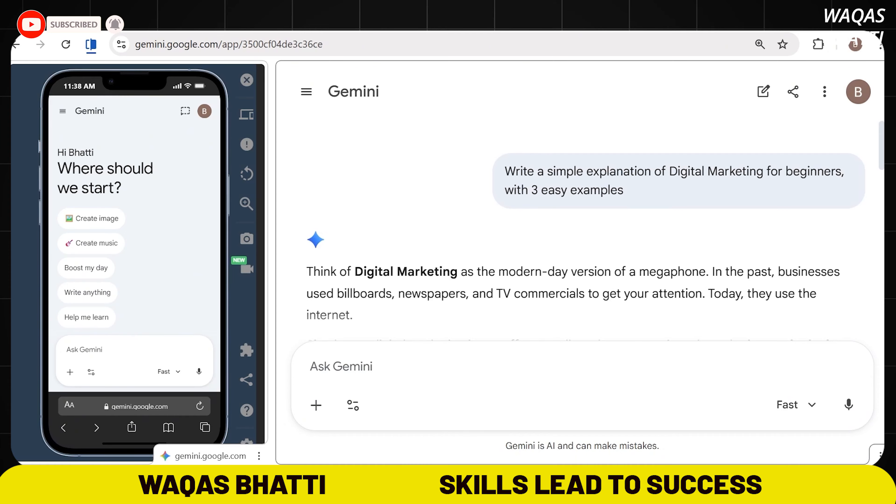
scroll(582, 230, down, 15)
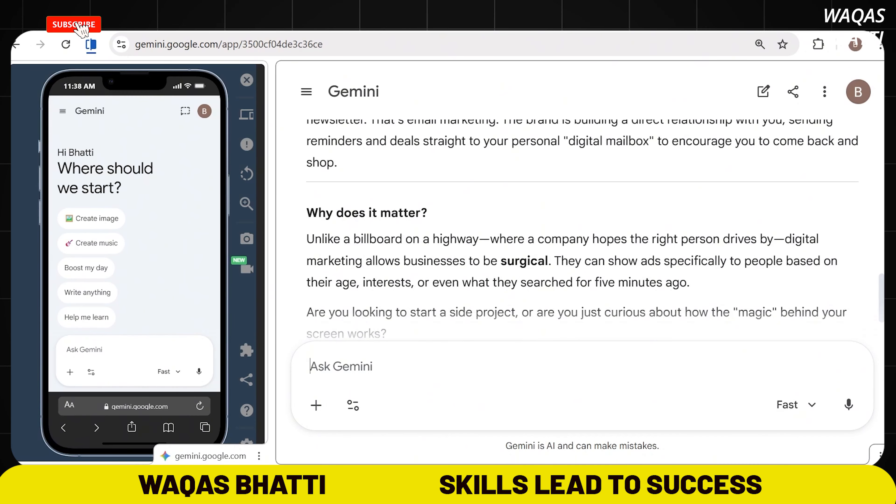
text(Tell M)
key(BackSpace)
text(URDU)
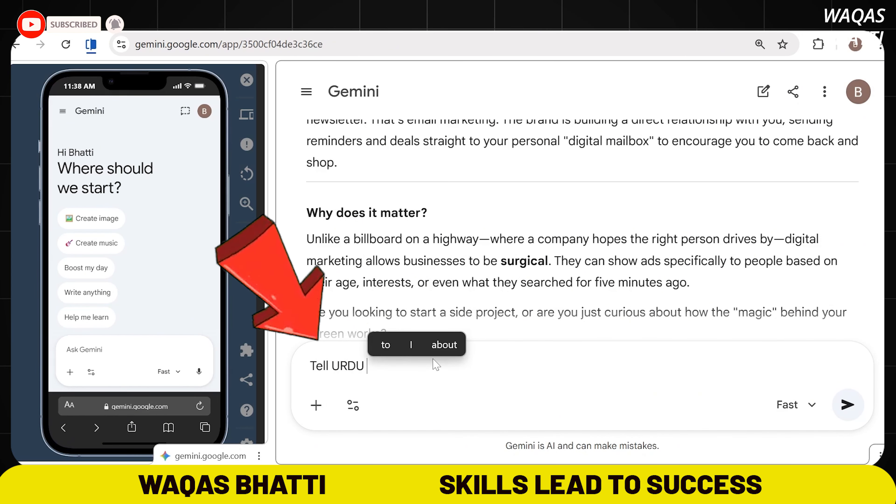
key(Return)
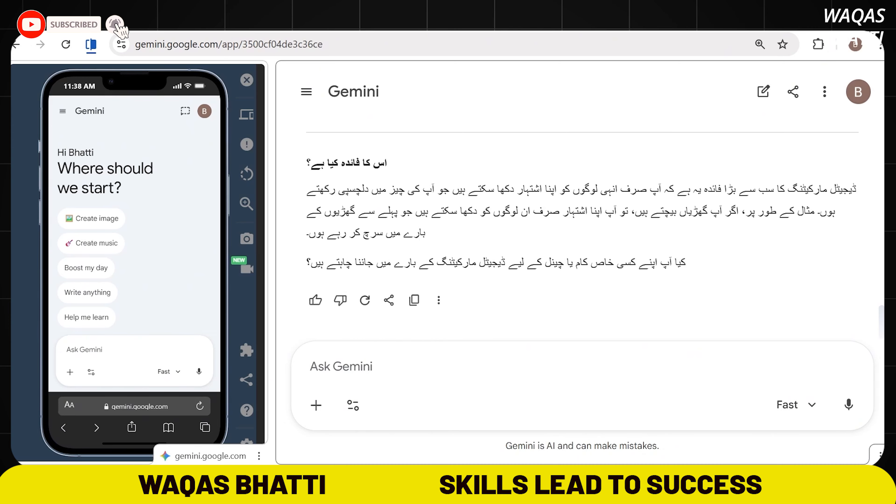
Read through the Urdu answer on digital marketing, including its examples of social media, SEO and email marketing.
scroll(536, 251, up, 5)
scroll(539, 254, up, 5)
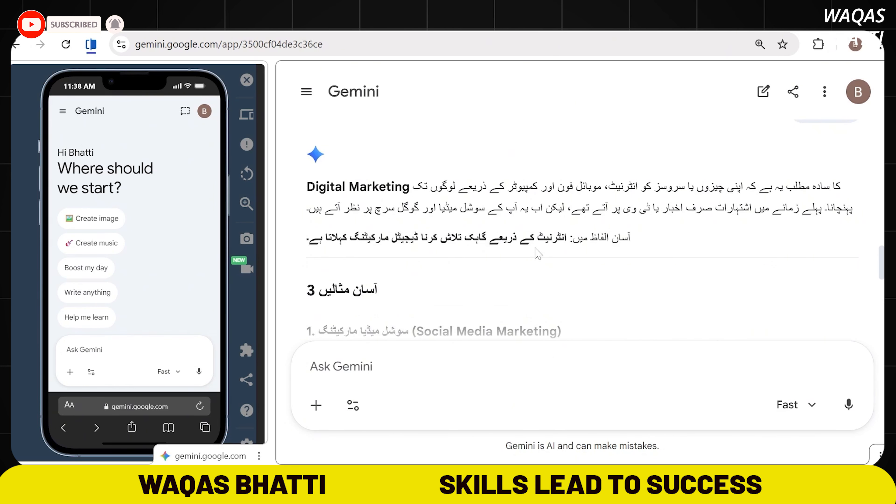
scroll(539, 253, up, 8)
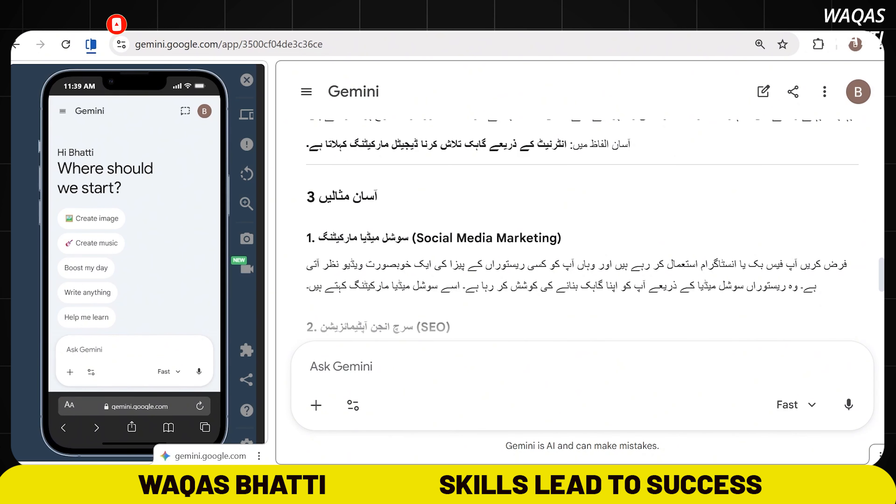
scroll(597, 290, down, 8)
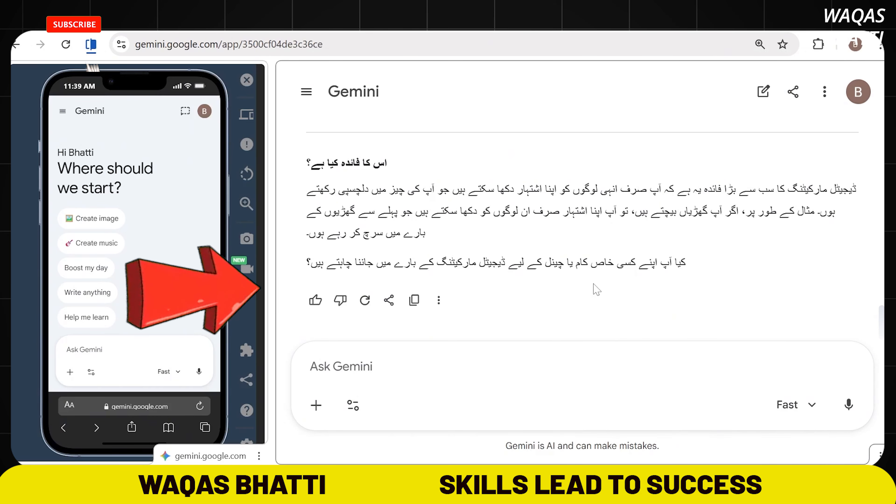
scroll(597, 289, up, 5)
scroll(596, 288, up, 10)
scroll(596, 288, down, 6)
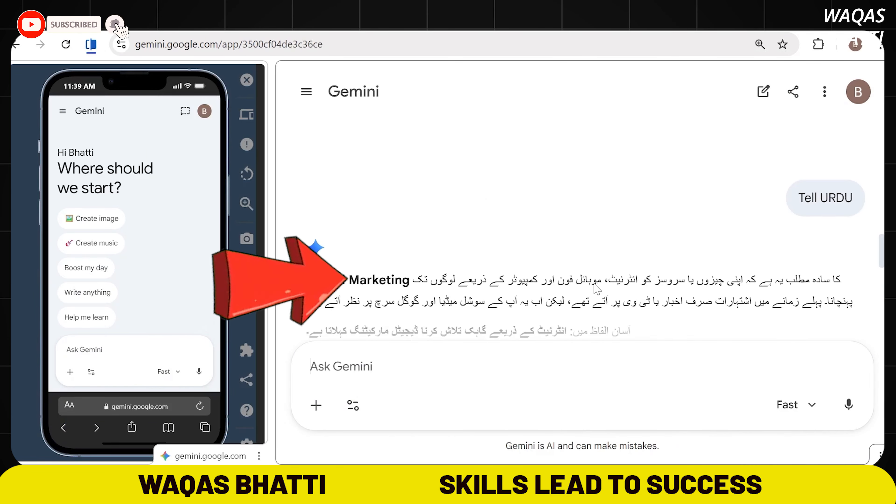
scroll(596, 288, down, 5)
Send the follow-up prompt "Tell more Email Marking" in the chat.
click(515, 368)
text(Tell more)
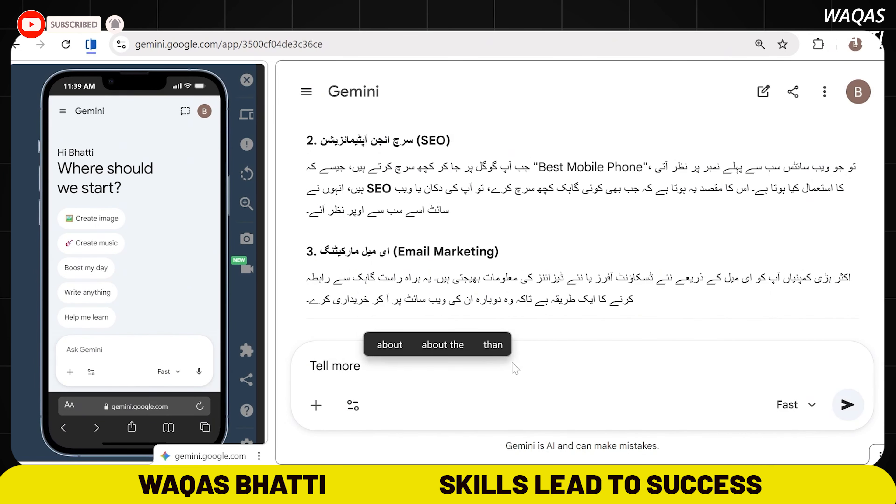
text( Email MArk)
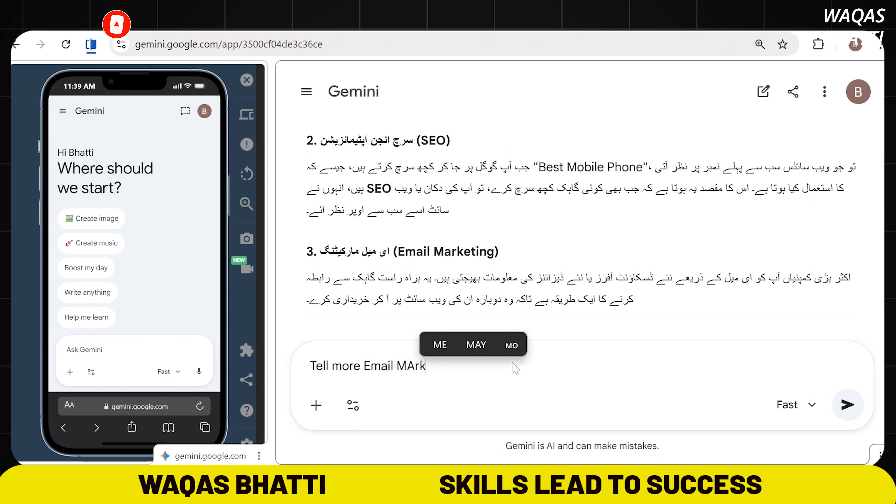
text(ing)
key(Return)
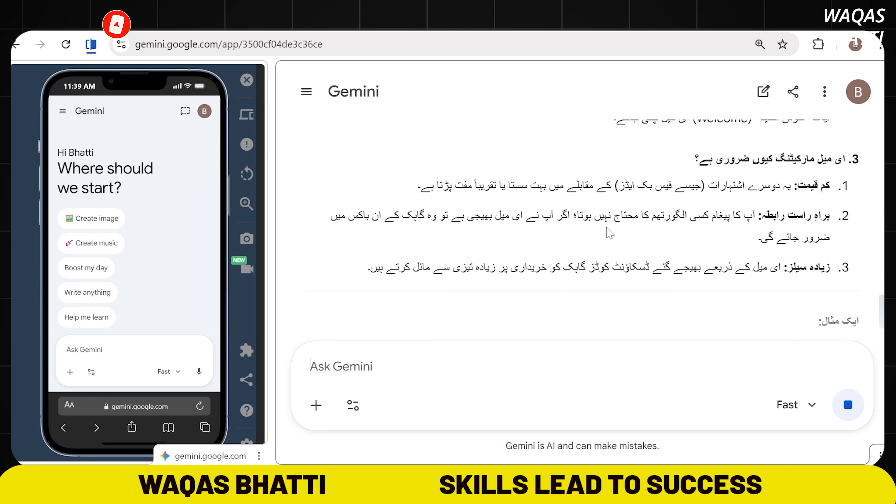
Enter the prompt "Create a YouTube script for a beginner video on how to start freelancing in Pakistan in 2026. Keep language simple and engaging".
scroll(632, 310, up, 3)
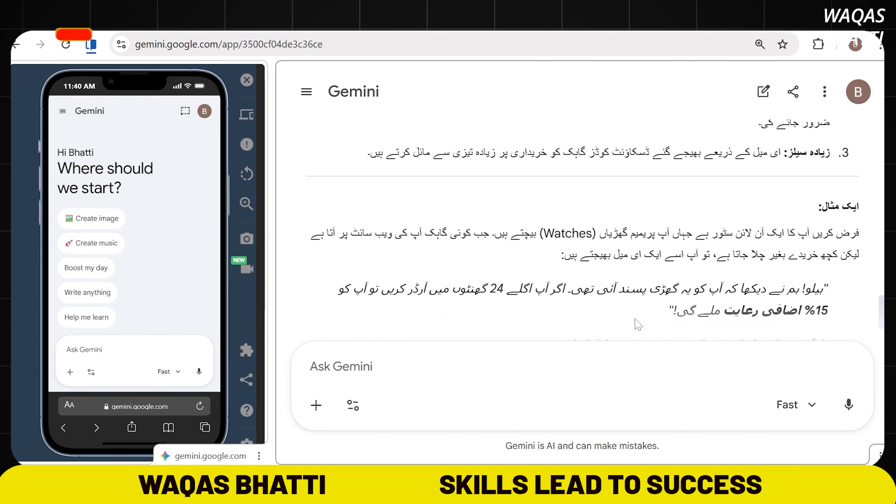
scroll(639, 324, up, 10)
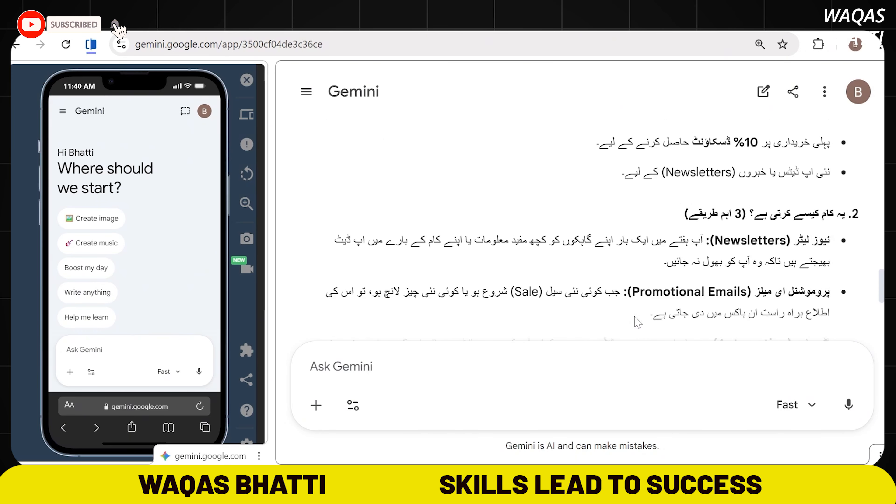
scroll(638, 322, up, 10)
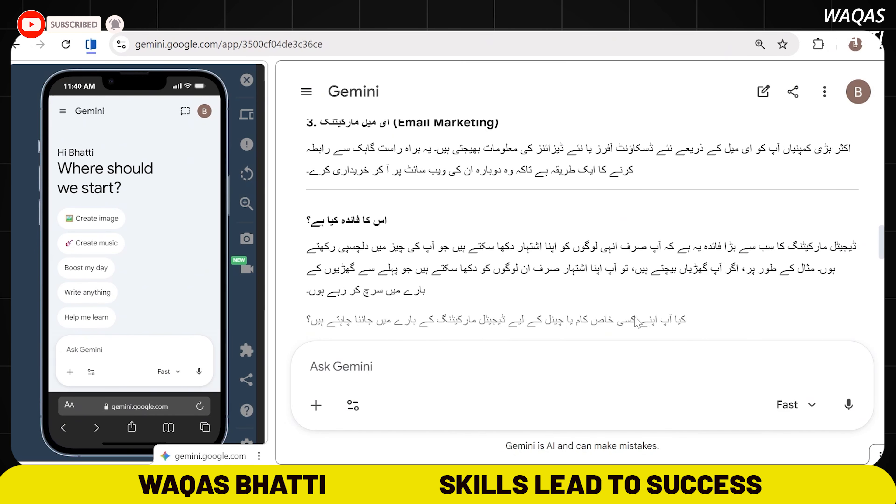
scroll(638, 322, down, 15)
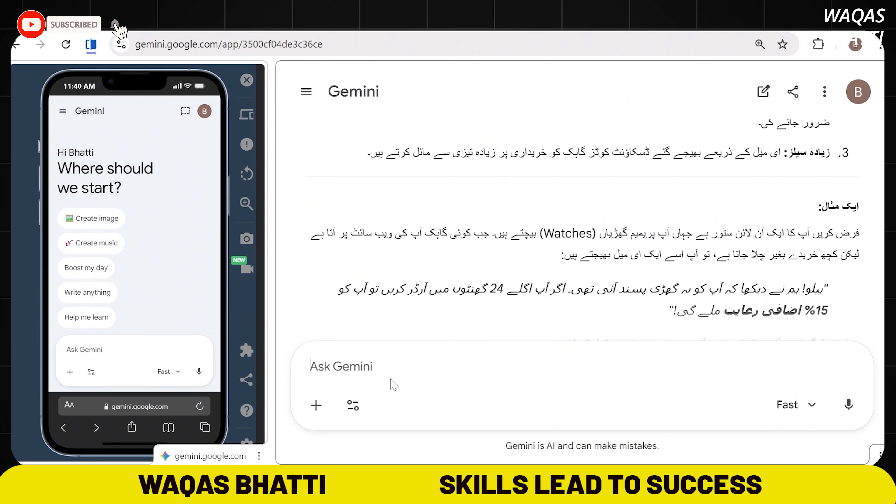
text(Create a YouTube script for a beginner video on how to start freelancing in Pakistan in 2026. Keep language simple and engaging)
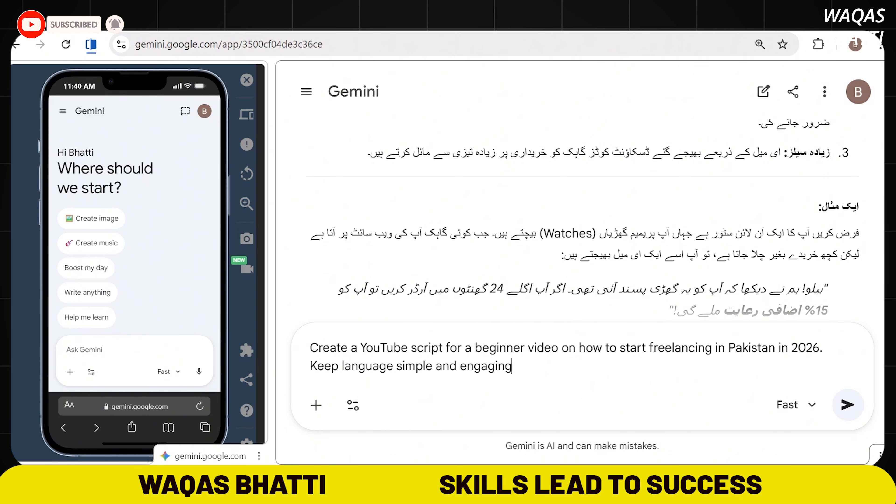
drag(350, 348, 374, 348)
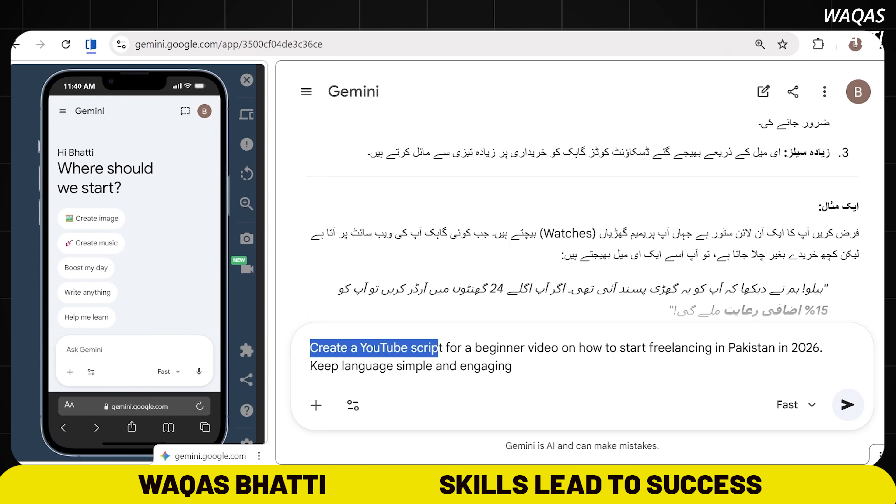
drag(474, 349, 513, 368)
click(305, 342)
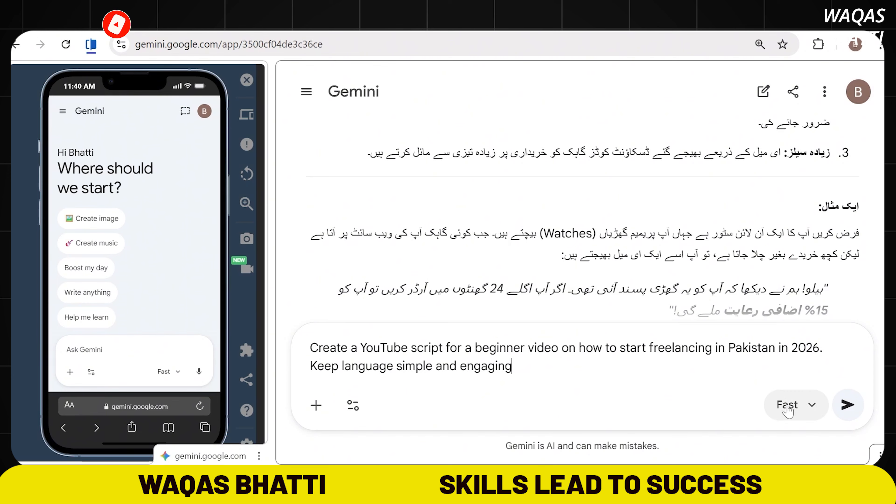
Switch the model to Thinking and send the YouTube script prompt.
click(811, 406)
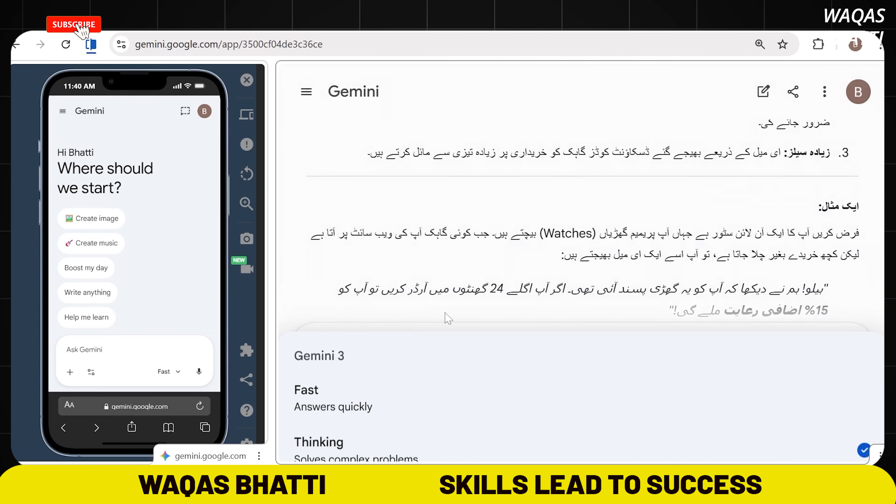
click(447, 446)
click(848, 404)
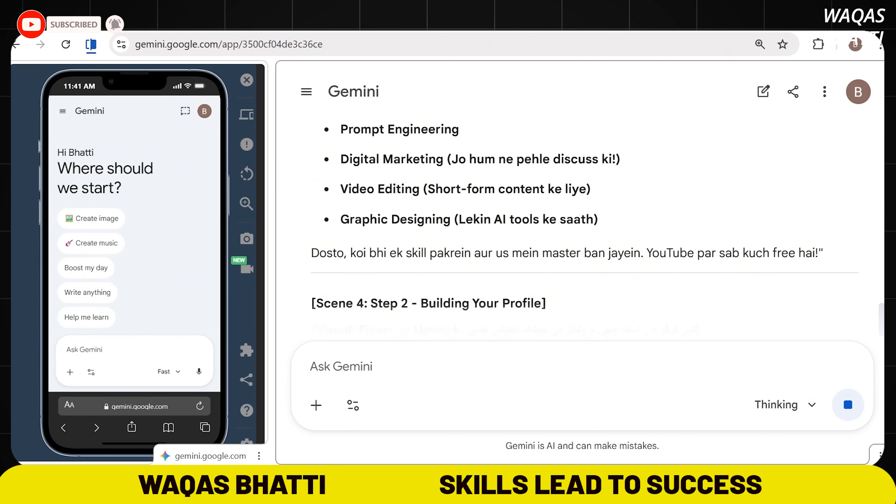
Review the generated freelancing video script and look back at the earlier email marketing answer.
scroll(525, 310, up, 15)
scroll(525, 310, up, 10)
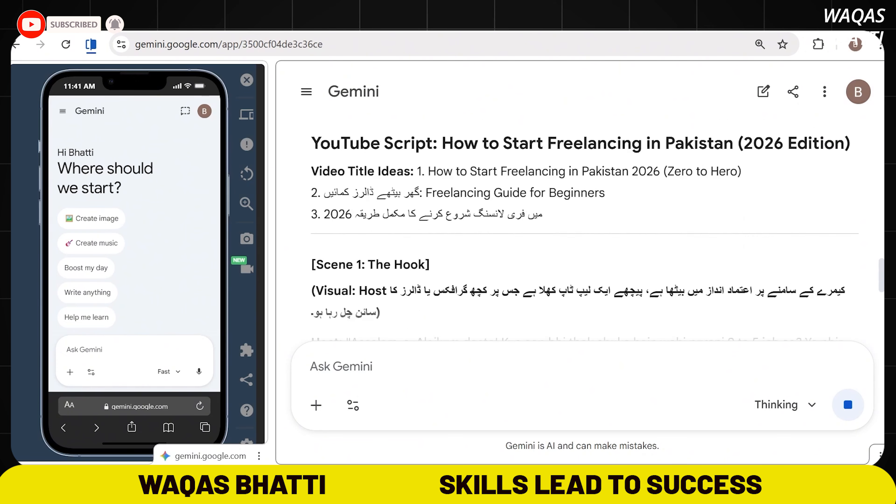
scroll(524, 310, down, 5)
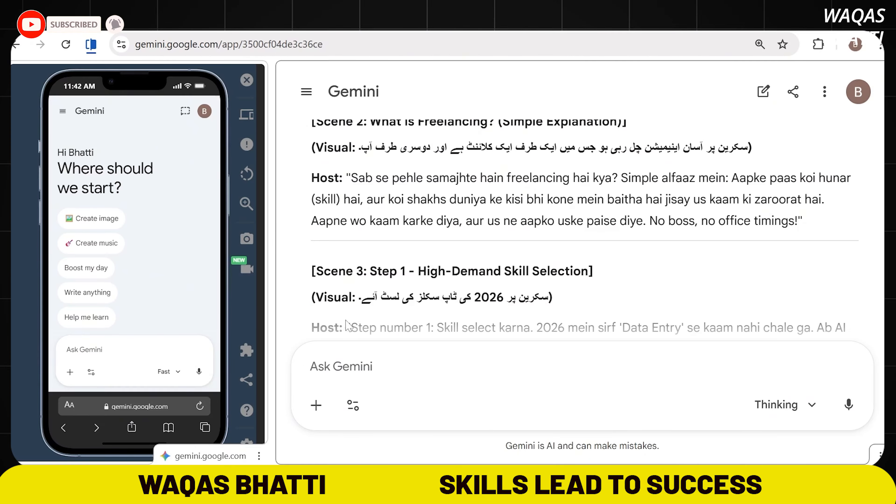
scroll(450, 285, up, 20)
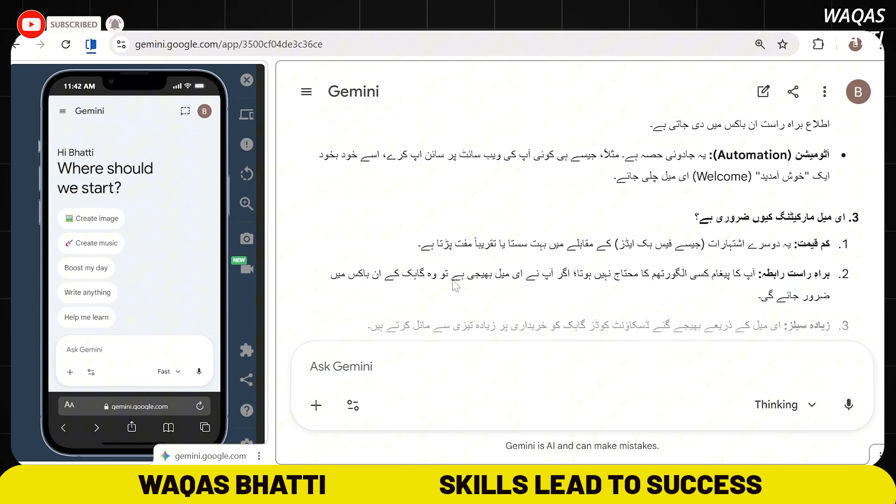
scroll(441, 288, up, 5)
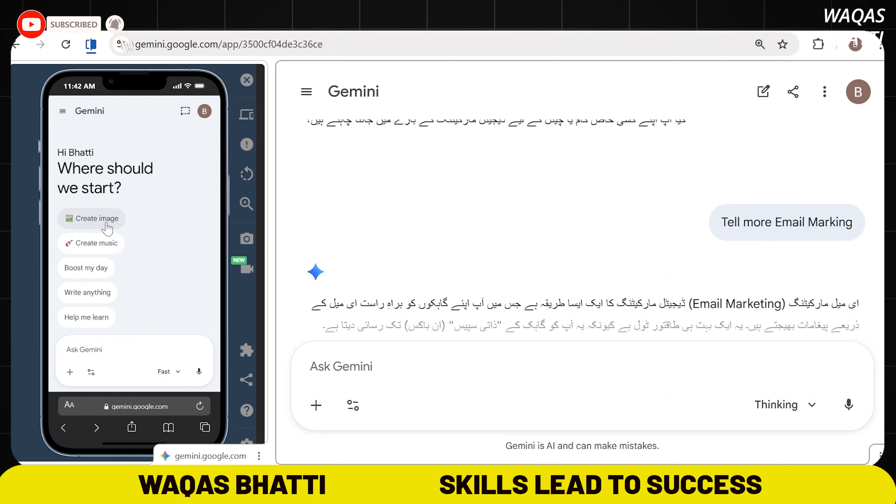
Start Create image in the phone preview and in a new chat in the main window.
click(113, 230)
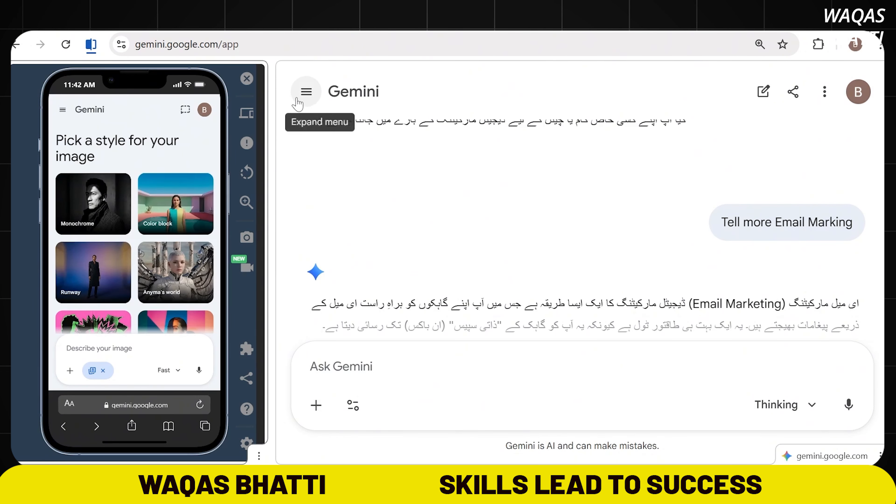
click(307, 91)
click(386, 154)
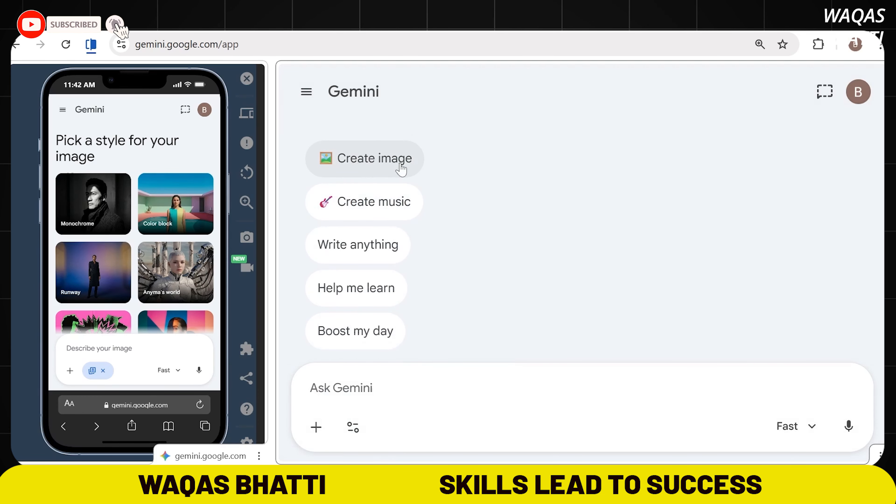
click(400, 170)
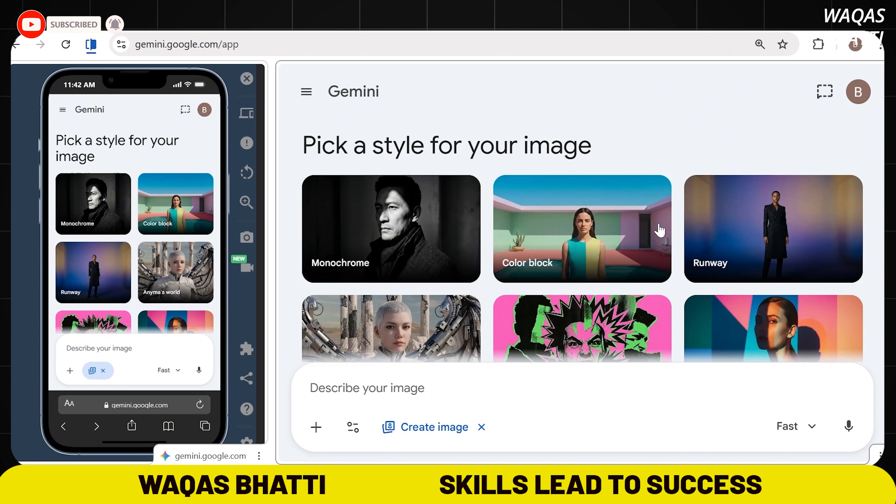
Browse the full gallery of image styles offered for image creation, from Monochrome to Oil painting.
scroll(658, 226, down, 5)
scroll(665, 231, down, 10)
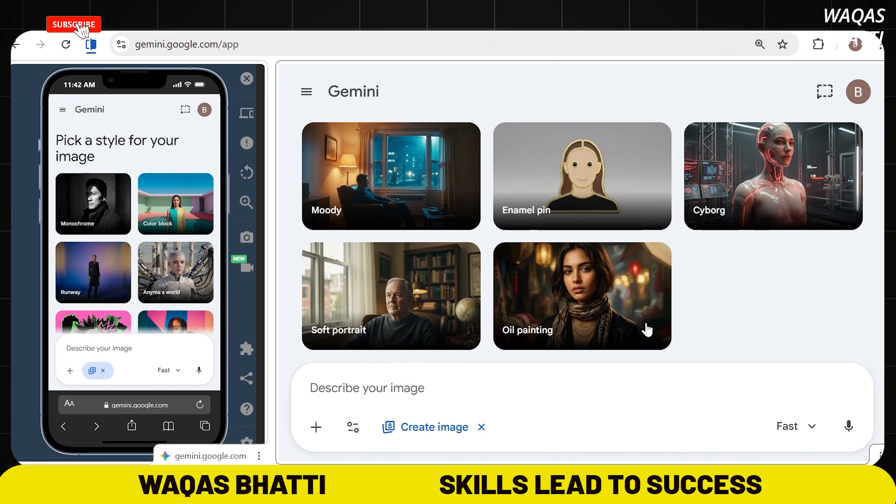
scroll(646, 326, up, 5)
scroll(636, 332, up, 12)
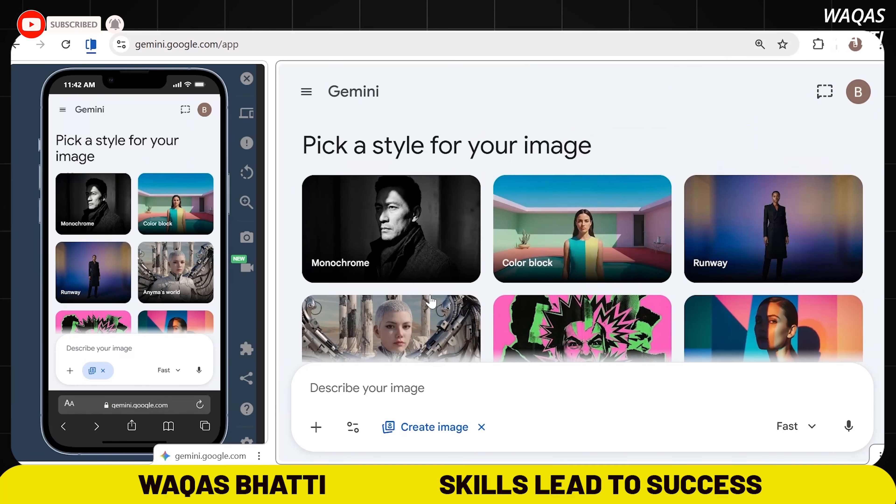
scroll(427, 300, down, 15)
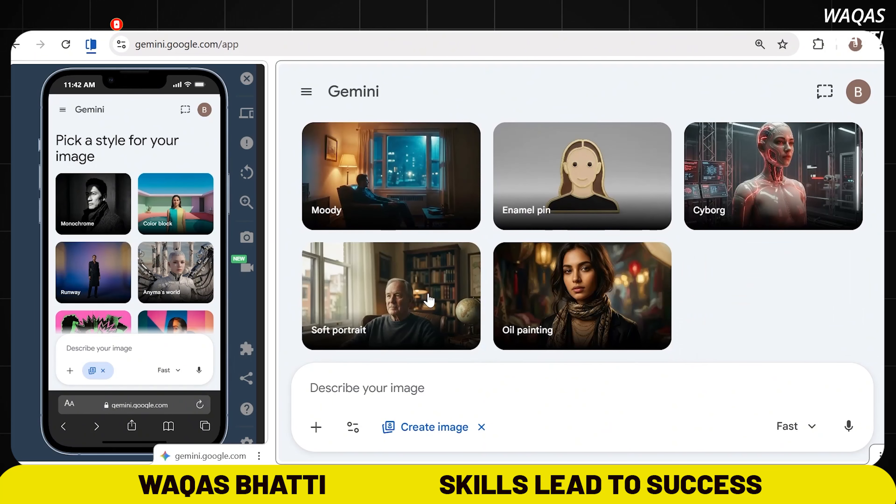
scroll(429, 300, up, 5)
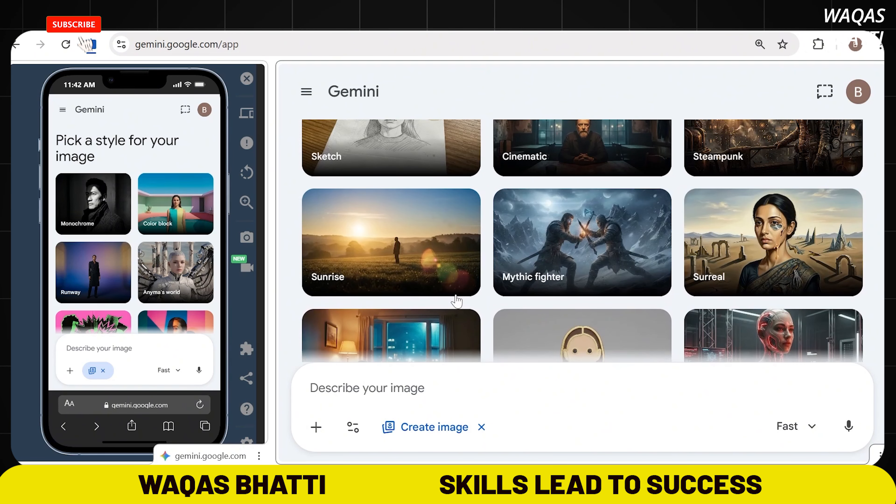
scroll(457, 301, up, 6)
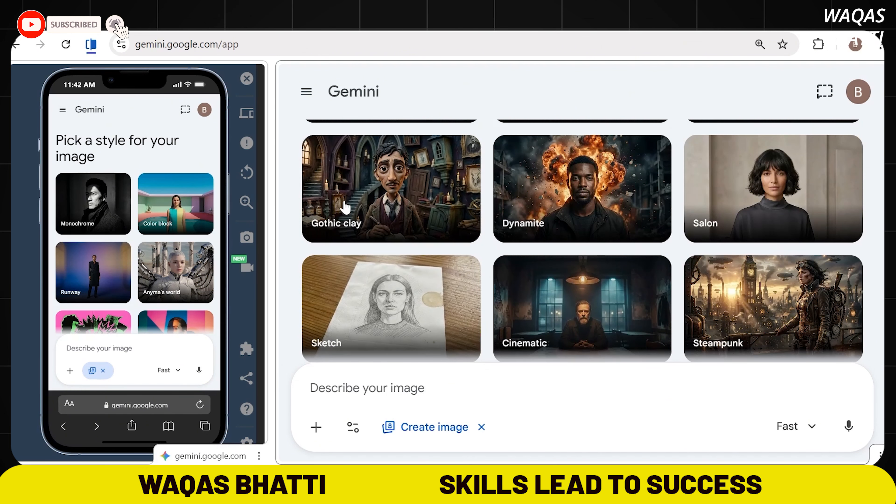
scroll(831, 246, down, 6)
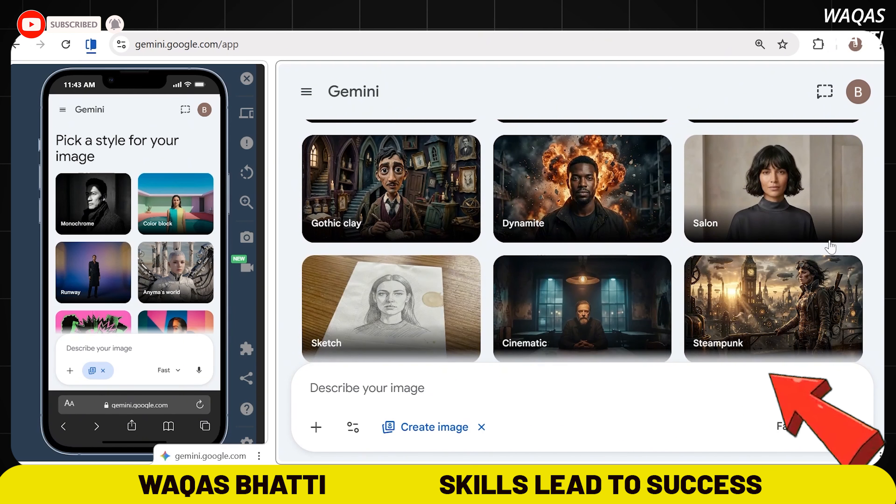
scroll(832, 246, down, 5)
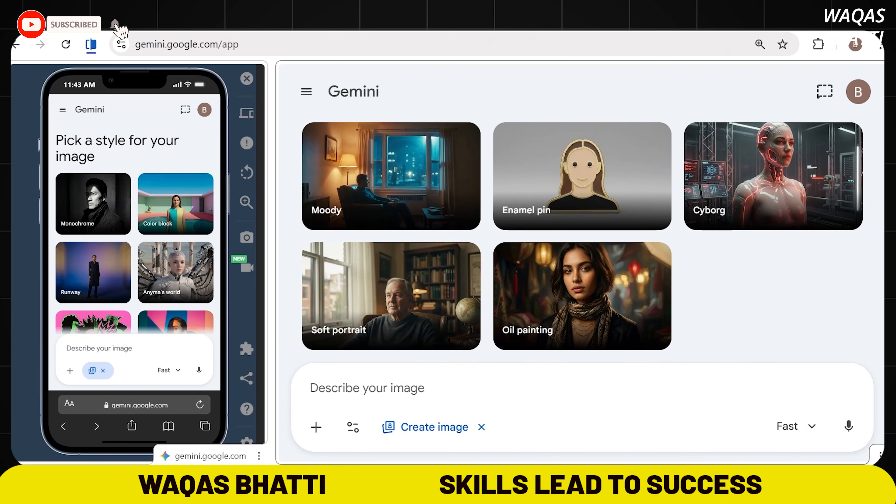
Generate a realistic image of a smart banana-shaped AI device on a desk with a glowing interface in a modern tech environment, and inspect it.
text(Generate a realistic image of a smart banana-shaped AI device on a desk, glowing interface, modern tech environment.)
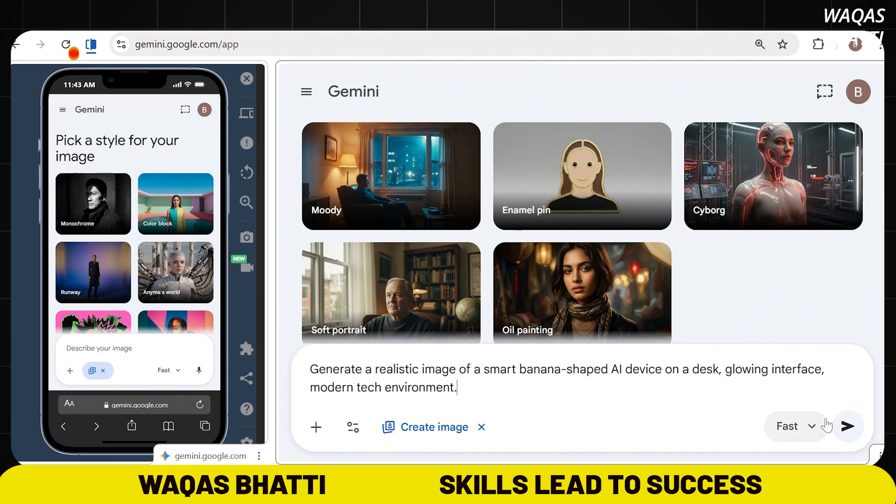
click(848, 427)
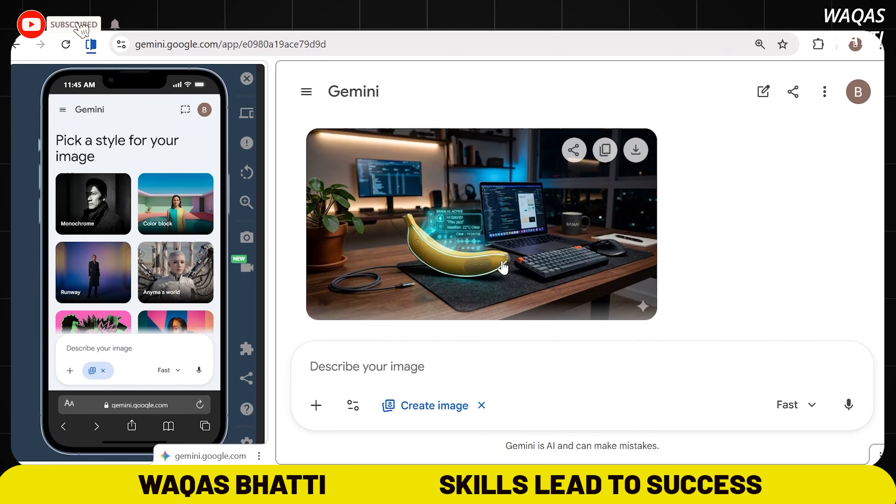
click(496, 268)
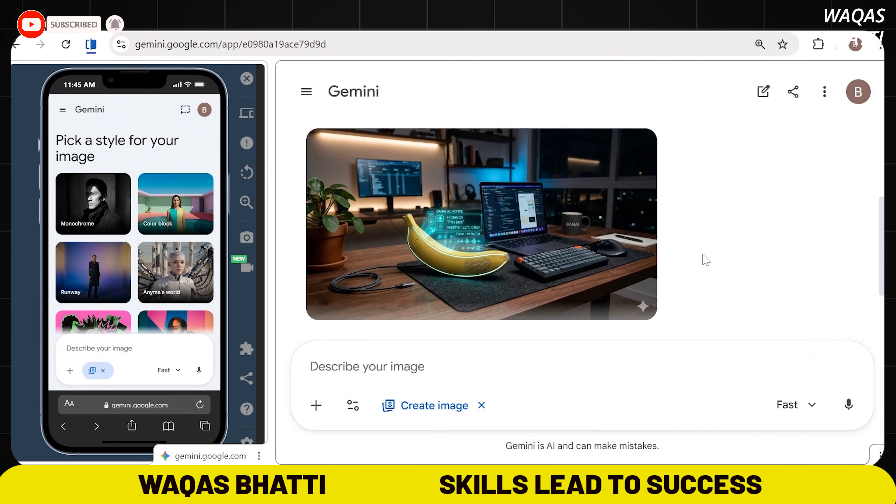
mouse_move(544, 166)
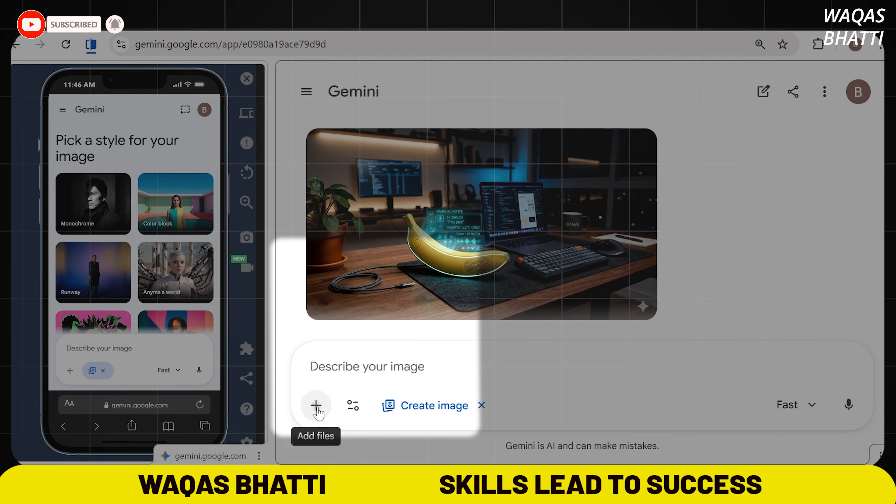
Check the option for adding files to the image prompt and look over the banana image together with its prompt.
click(316, 408)
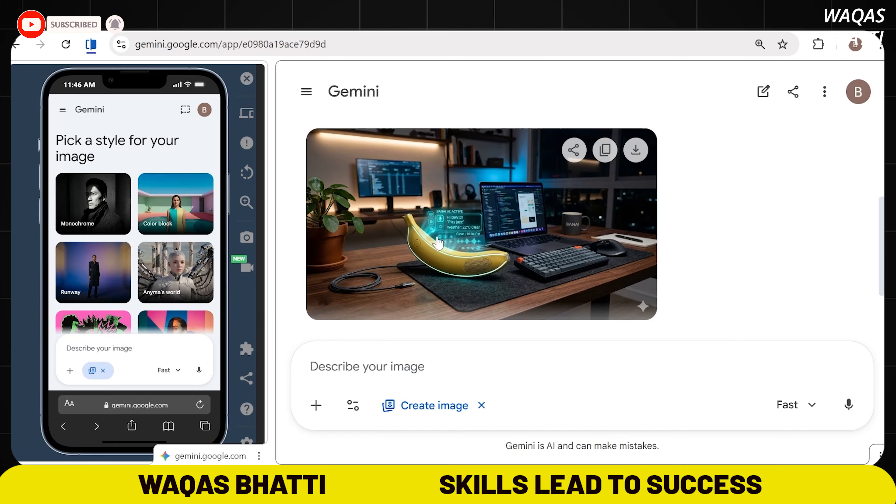
scroll(443, 243, down, 2)
scroll(444, 242, up, 4)
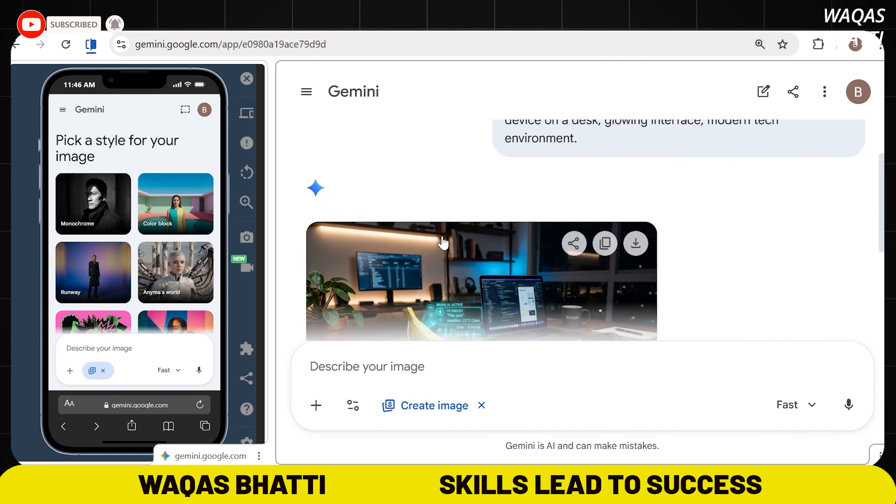
scroll(443, 243, down, 3)
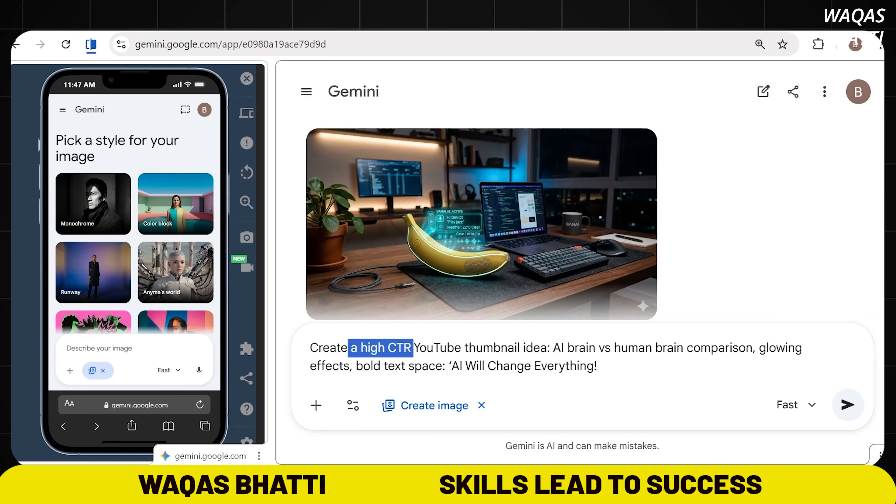
Request a high CTR YouTube thumbnail comparing AI brain vs human brain, with glowing effects and bold text space for 'AI Will Change Everything!'.
drag(561, 348, 598, 367)
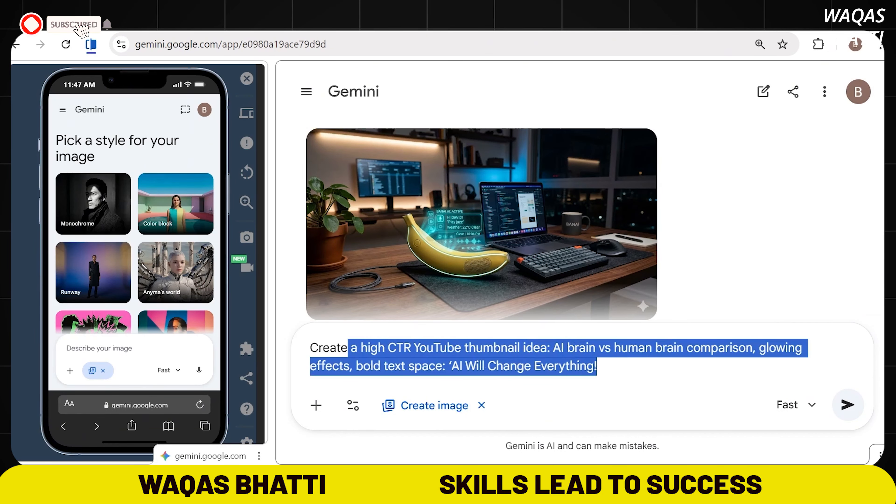
click(510, 366)
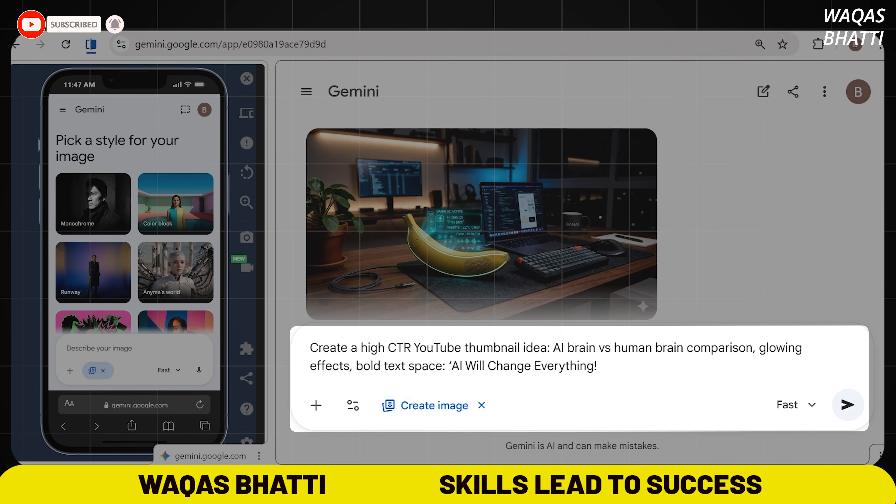
drag(310, 348, 428, 367)
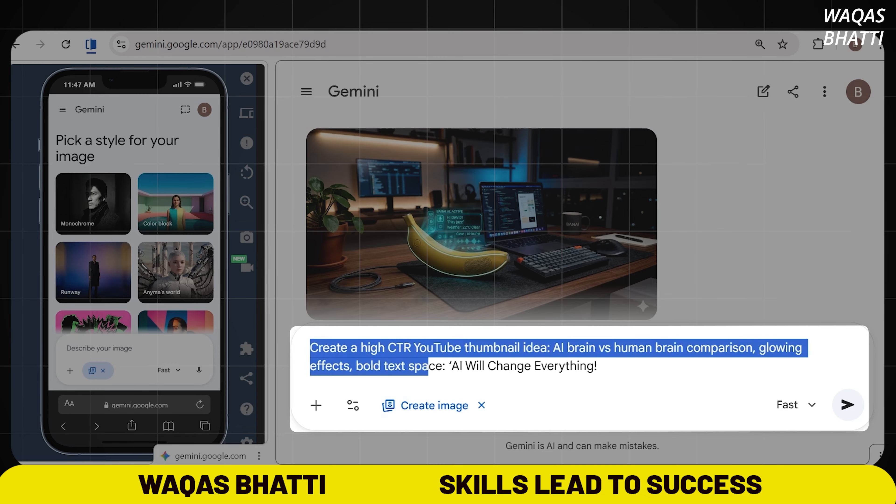
click(452, 366)
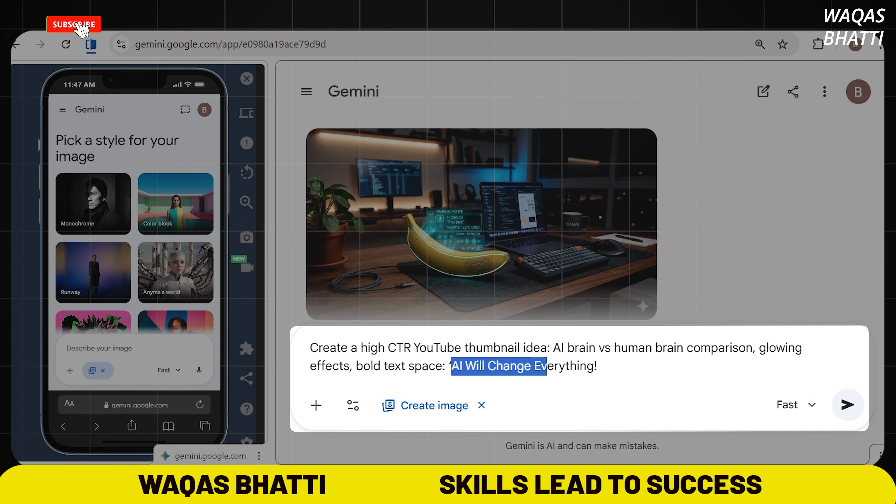
drag(547, 366, 594, 367)
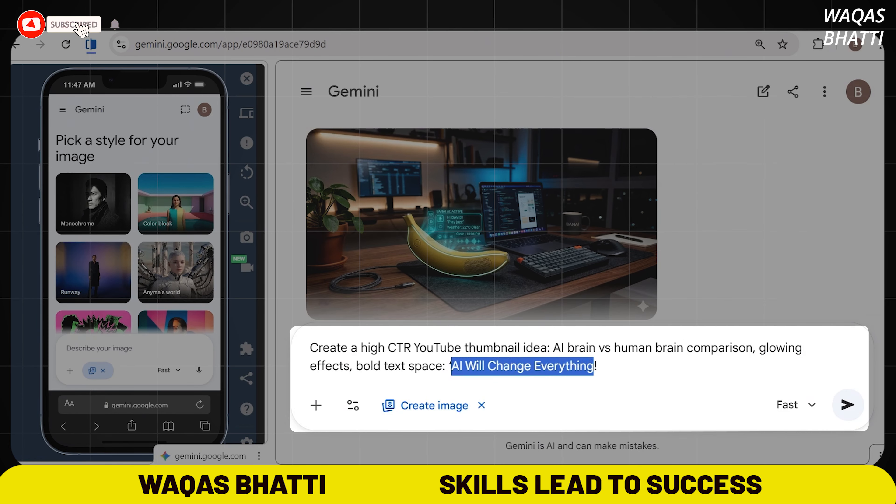
click(847, 409)
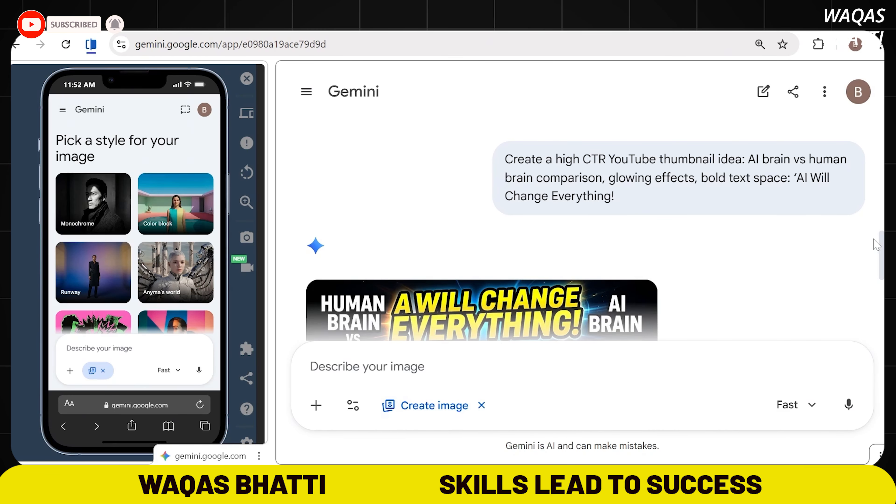
Open the brain comparison thumbnail enlarged and examine its drawing and text markup tools.
drag(880, 247, 880, 289)
mouse_move(464, 244)
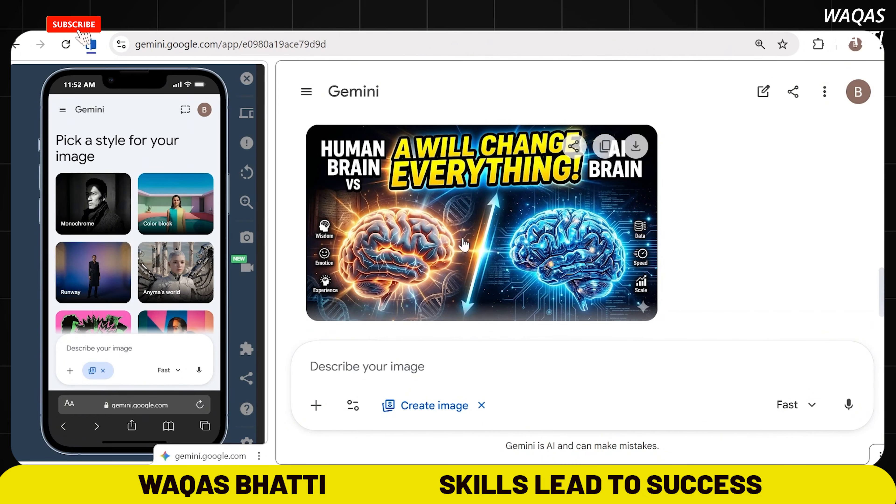
click(490, 219)
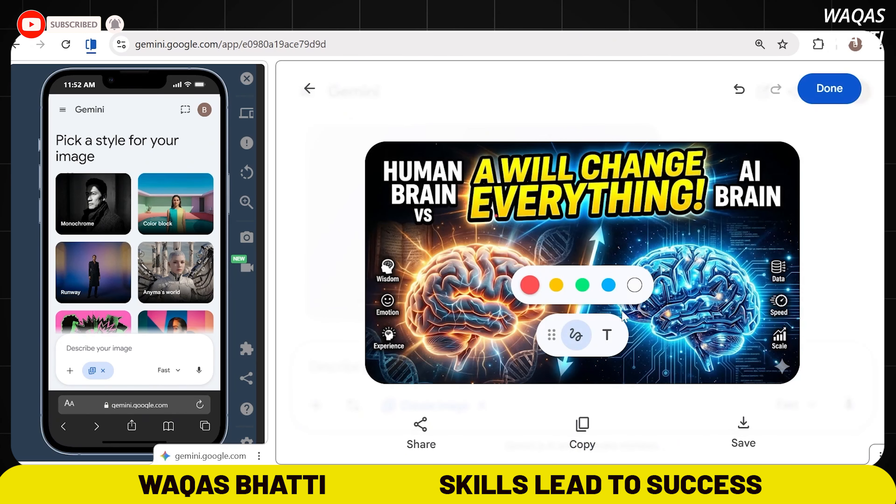
click(863, 273)
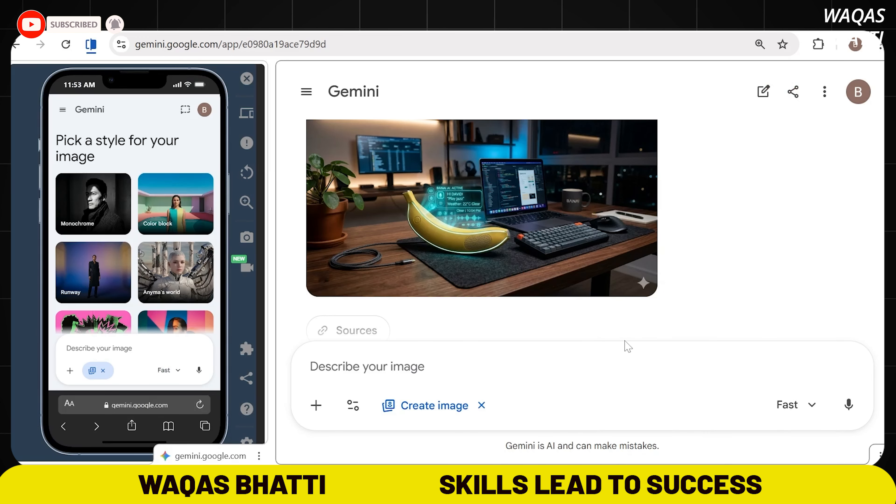
Look back over both generated images in the chat and open the banana device image enlarged.
scroll(526, 272, up, 15)
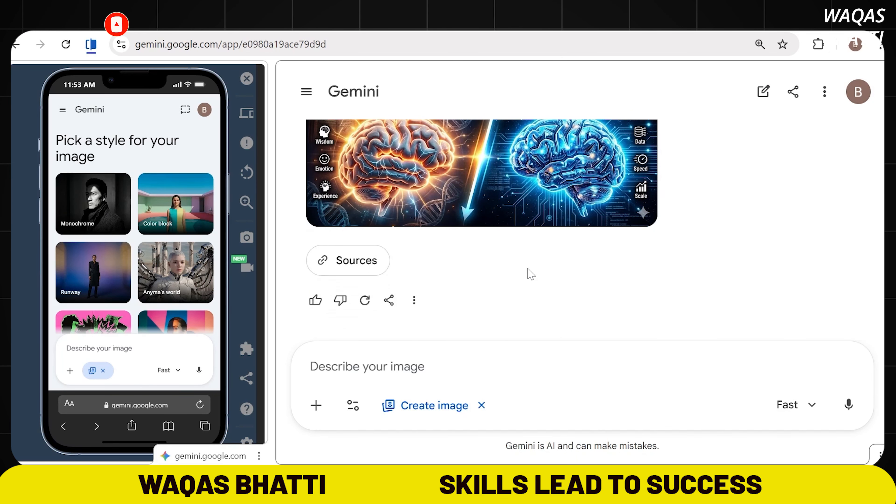
scroll(532, 274, down, 10)
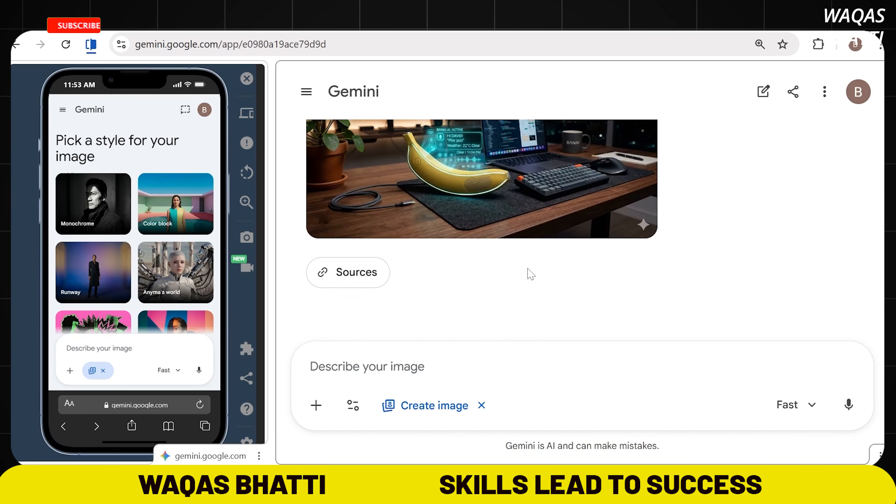
scroll(530, 274, up, 2)
scroll(522, 274, down, 3)
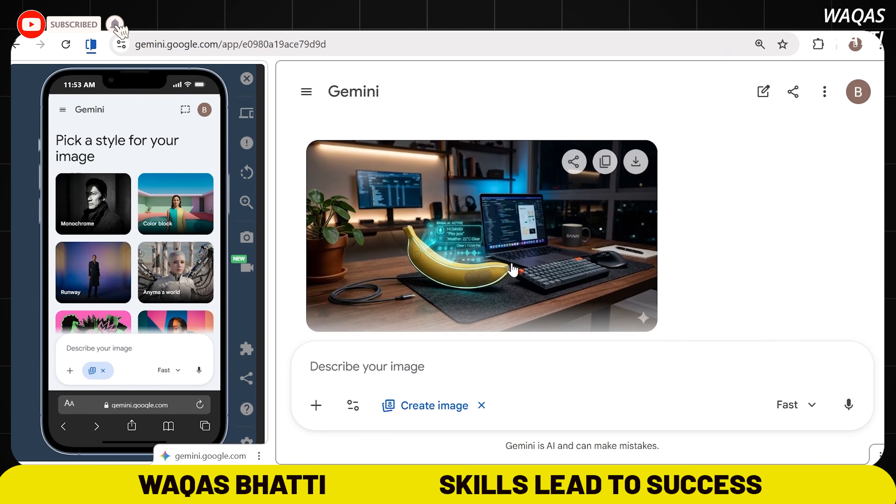
click(512, 270)
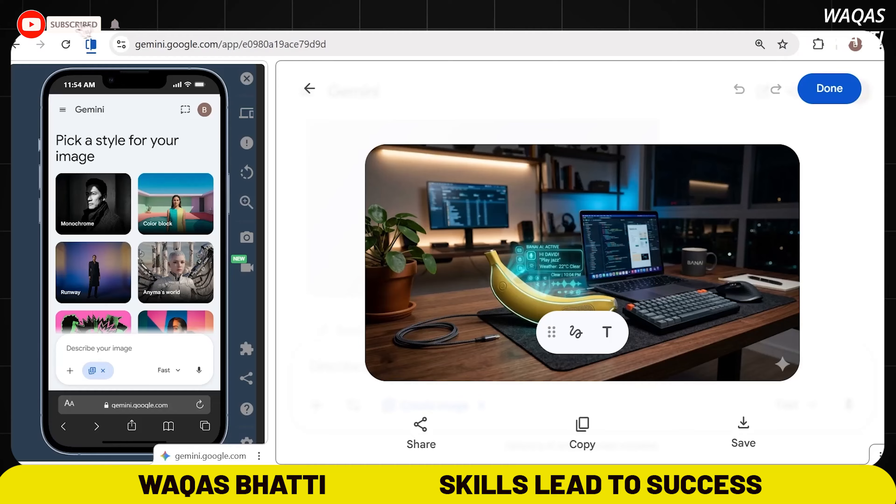
Browse the image styles in the phone preview and close the enlarged banana image.
scroll(154, 259, down, 3)
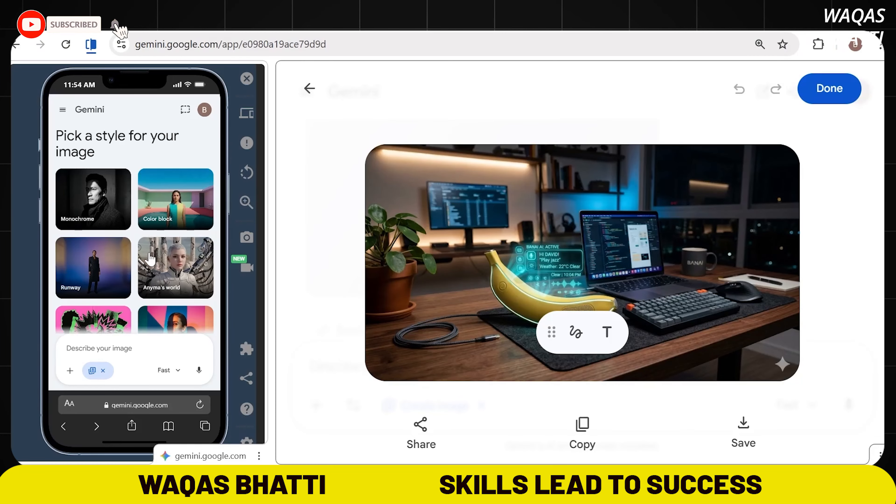
scroll(154, 258, down, 10)
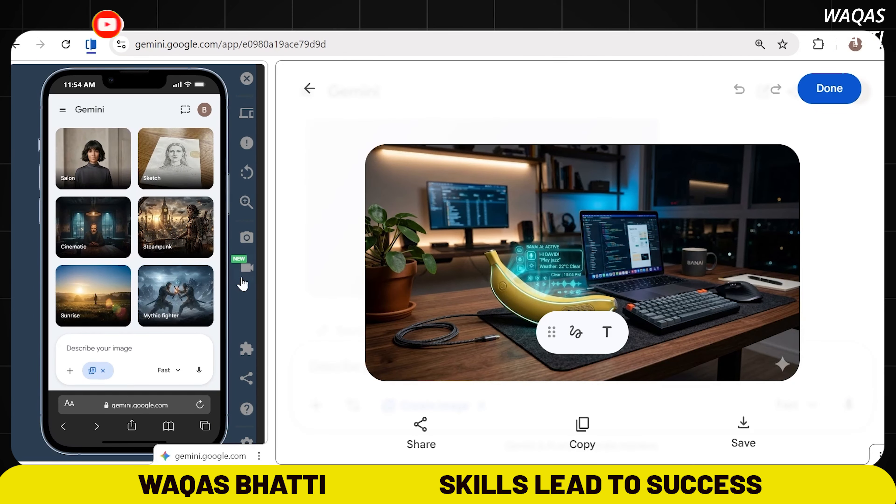
scroll(150, 281, up, 8)
scroll(150, 281, up, 3)
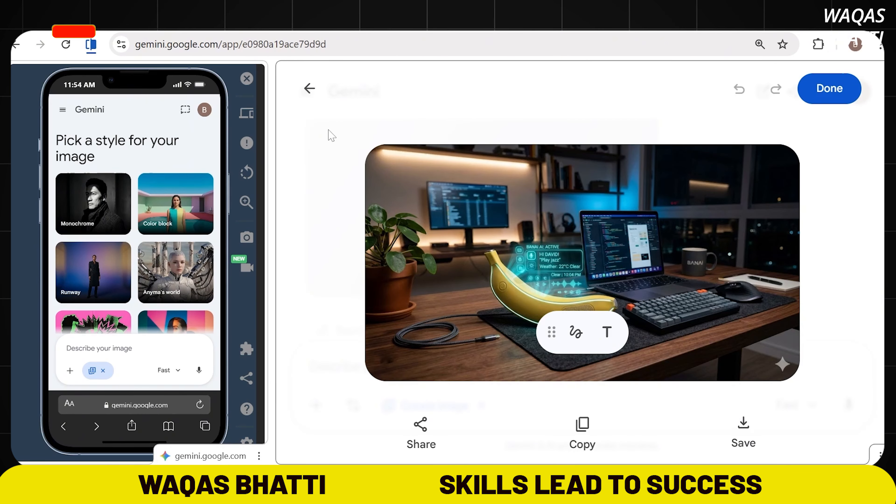
click(310, 89)
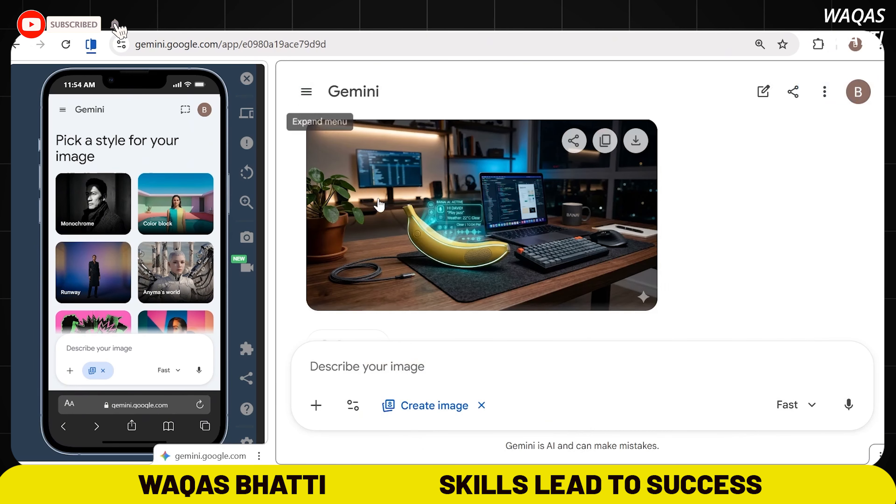
Review the banana image, the brain comparison thumbnail, their prompts and the notice about AI mistakes in the chat.
scroll(410, 257, down, 5)
scroll(410, 262, down, 10)
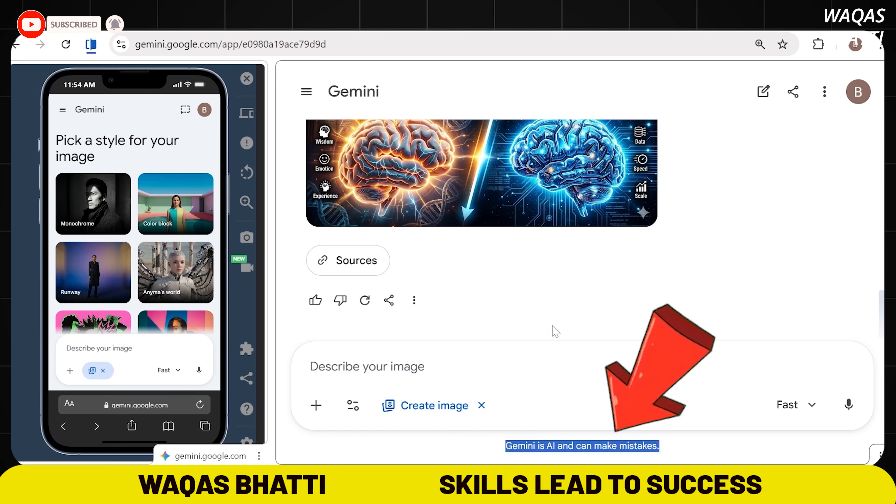
scroll(535, 333, up, 10)
scroll(534, 334, up, 5)
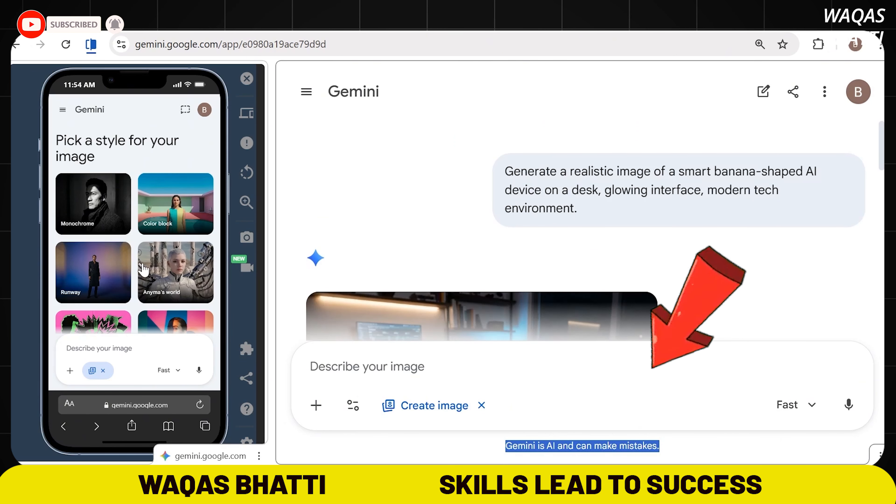
scroll(144, 270, down, 5)
scroll(144, 270, down, 10)
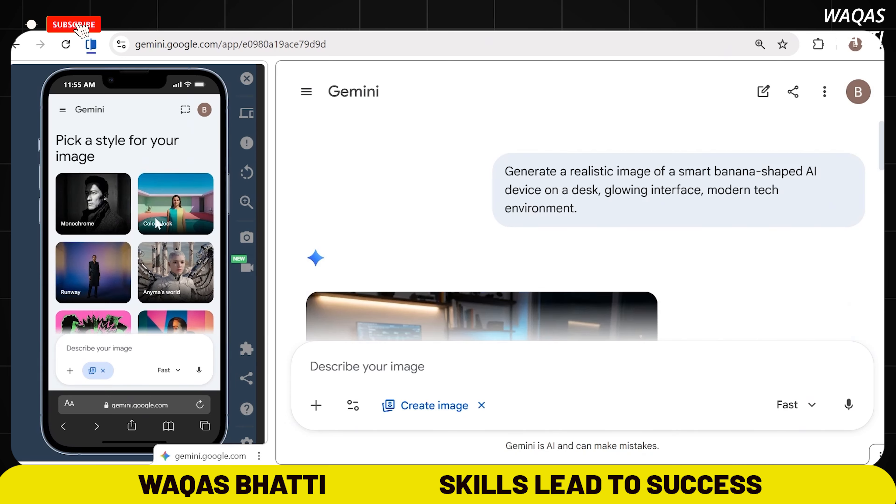
scroll(438, 225, down, 15)
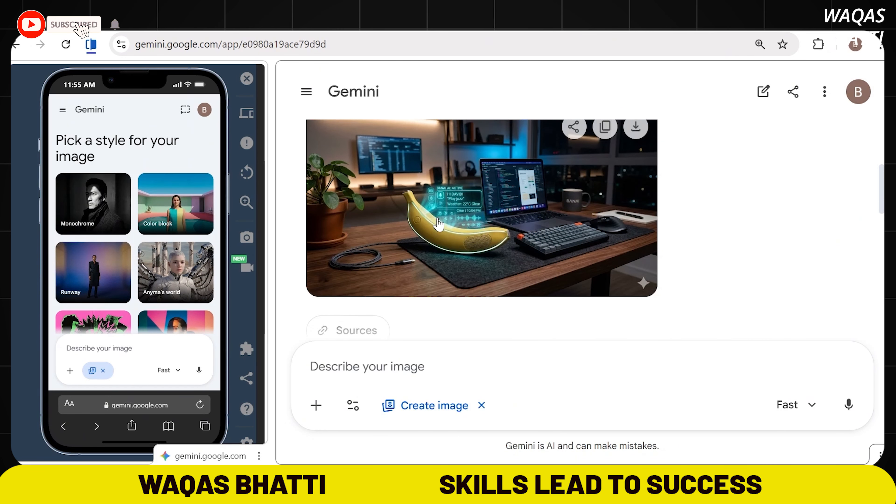
scroll(439, 224, down, 5)
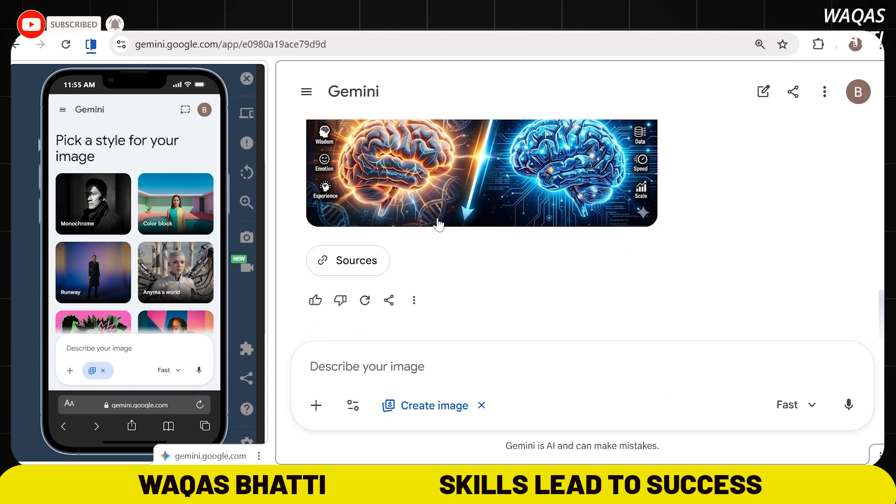
scroll(439, 224, up, 5)
scroll(439, 224, down, 5)
scroll(439, 224, up, 3)
scroll(141, 222, down, 2)
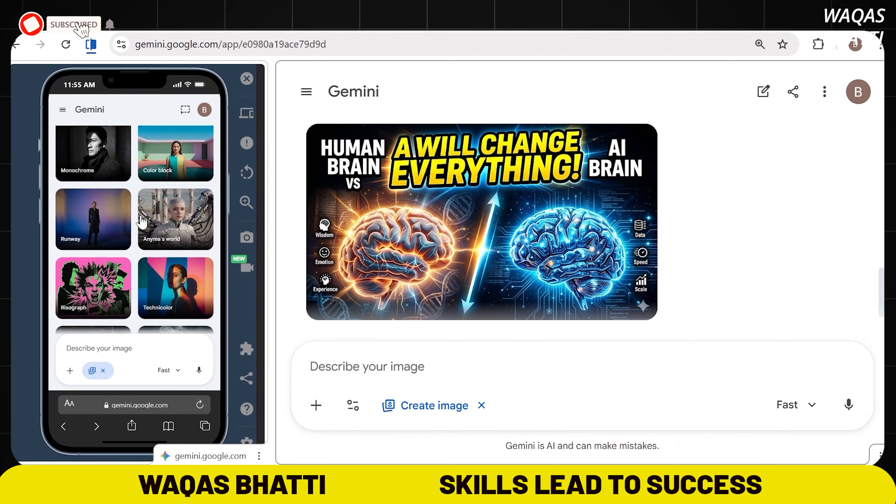